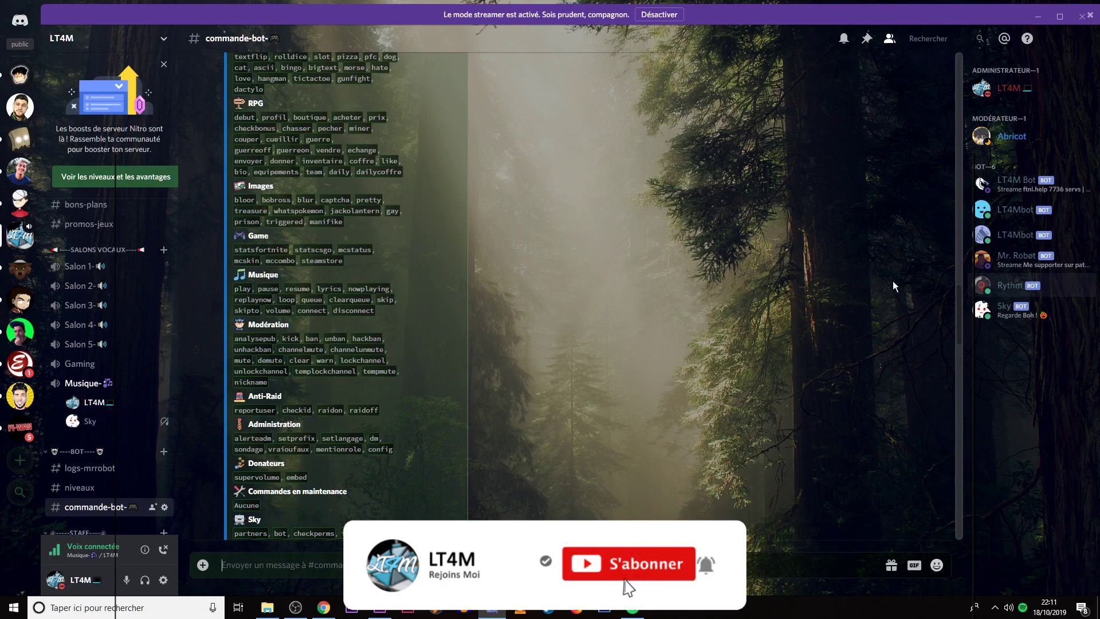
Send the bot command s!help in the commande-bot channel.
scroll(419, 293, "up", 5)
scroll(419, 293, "down", 1)
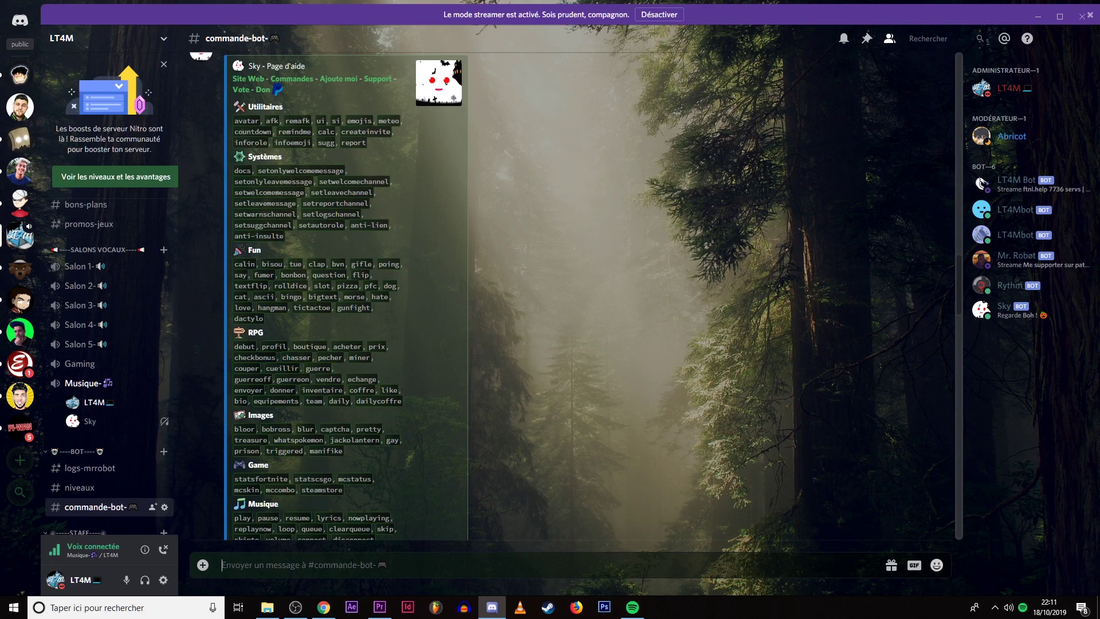
type("s!hemp")
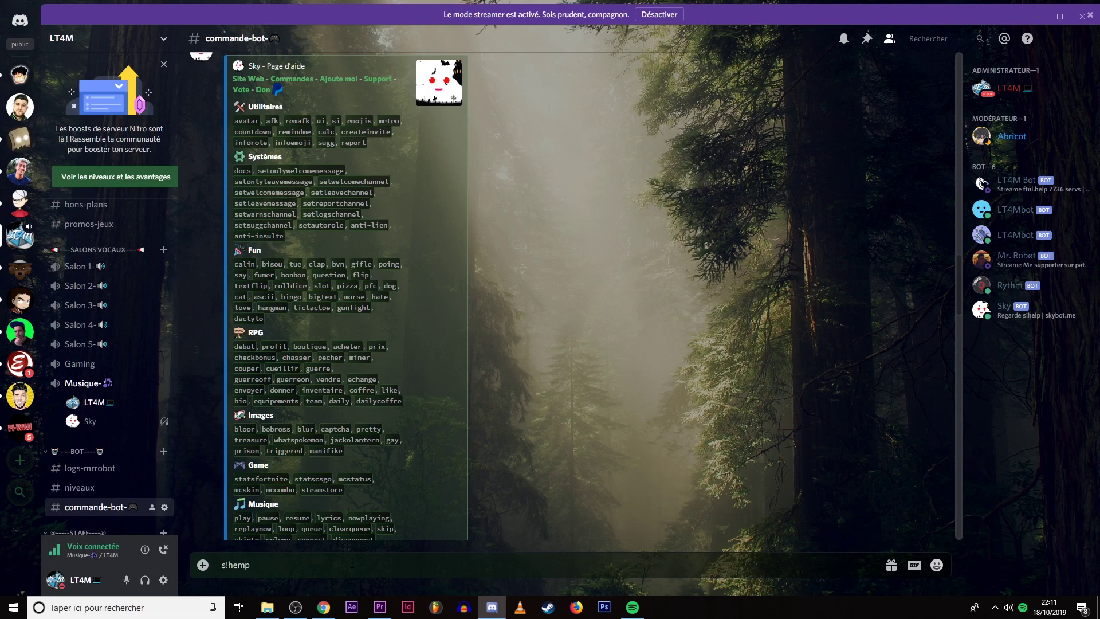
key("BackSpace")
key("BackSpace")
type("lp")
Switch to Chrome, reload the skybot.me site and bring up Sky's top.gg bot page.
left_click(325, 606)
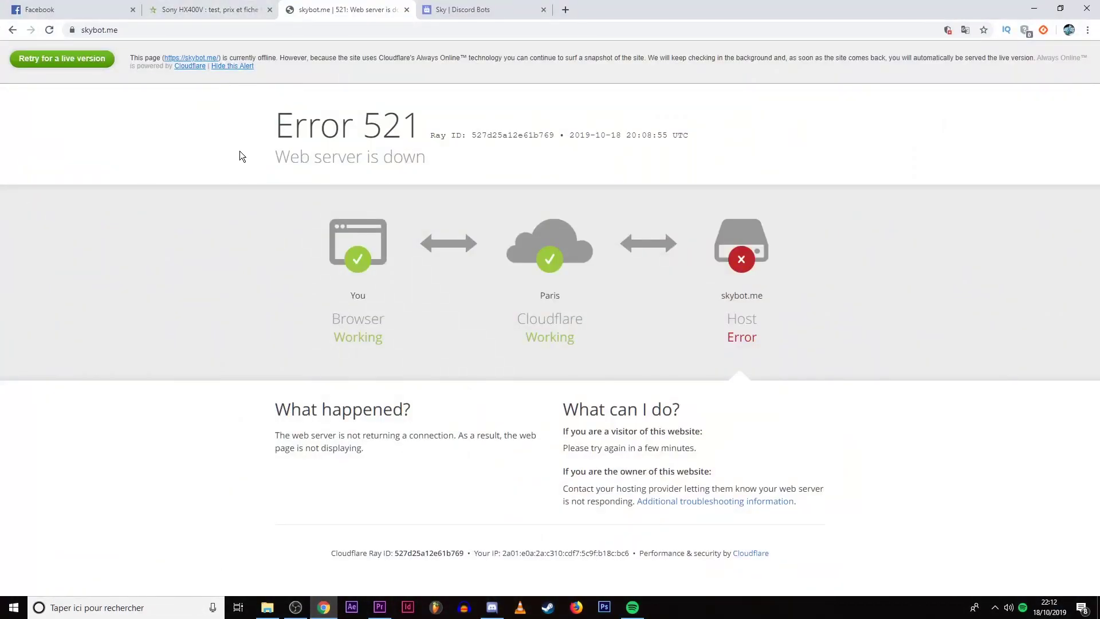
key("F5")
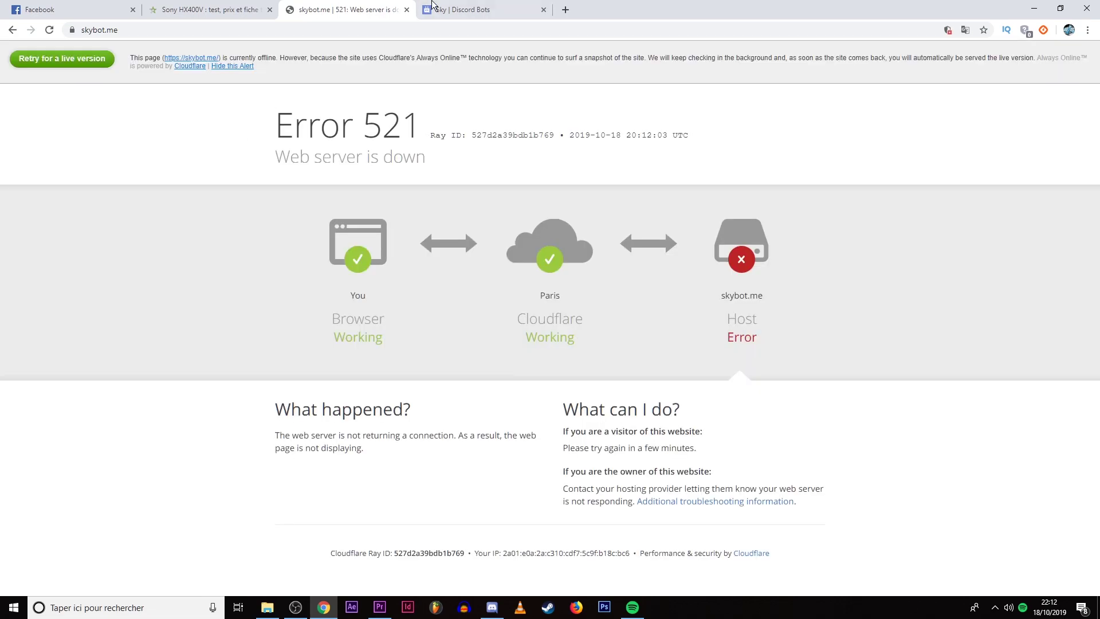
left_click(452, 10)
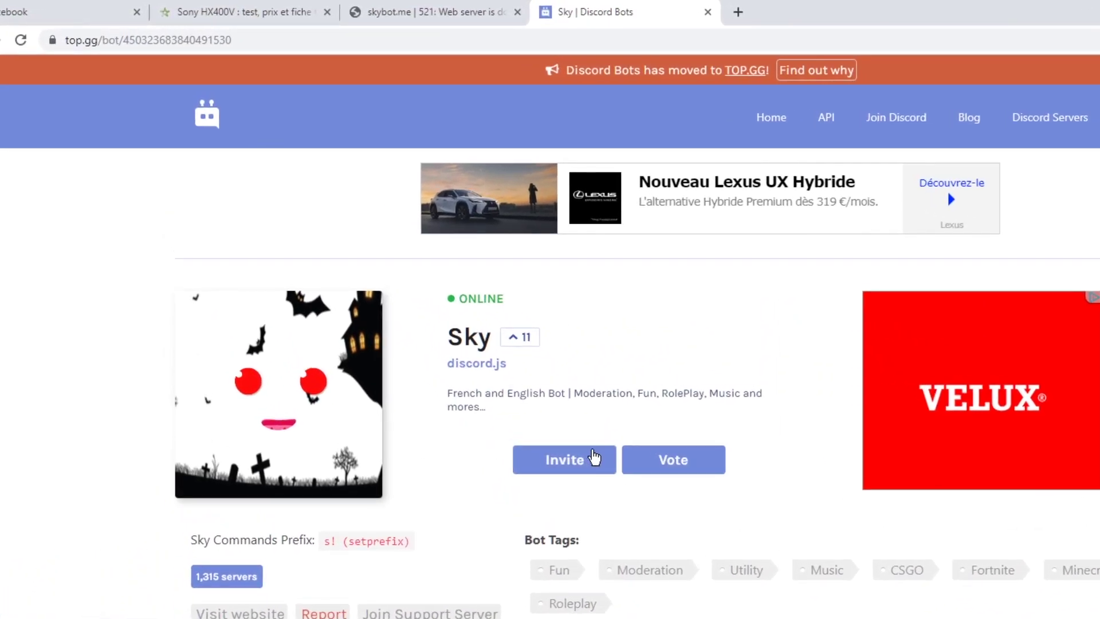
Invite the Sky bot to the LT4M server with all requested permissions, pass the robot check and close the authorization page.
left_click(573, 458)
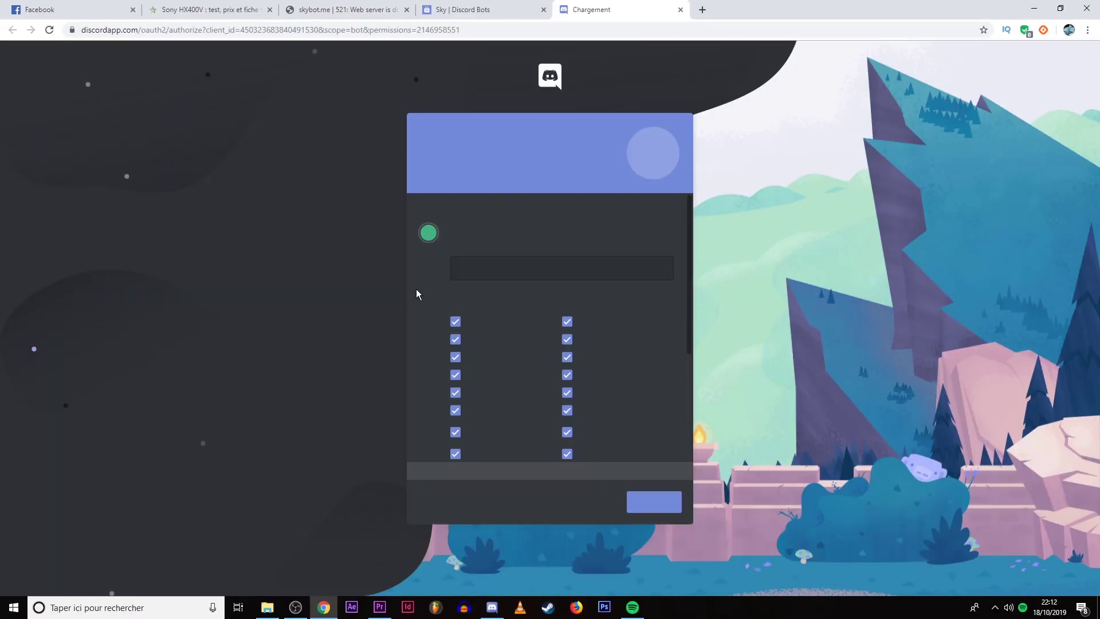
left_click(508, 275)
left_click(496, 289)
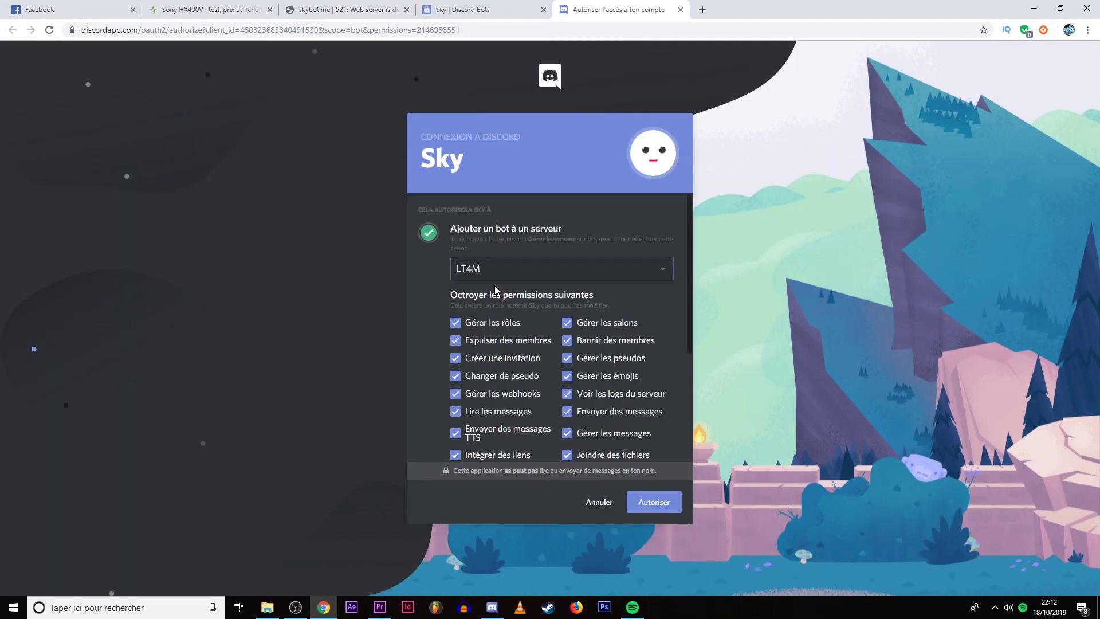
scroll(590, 398, "down", 4)
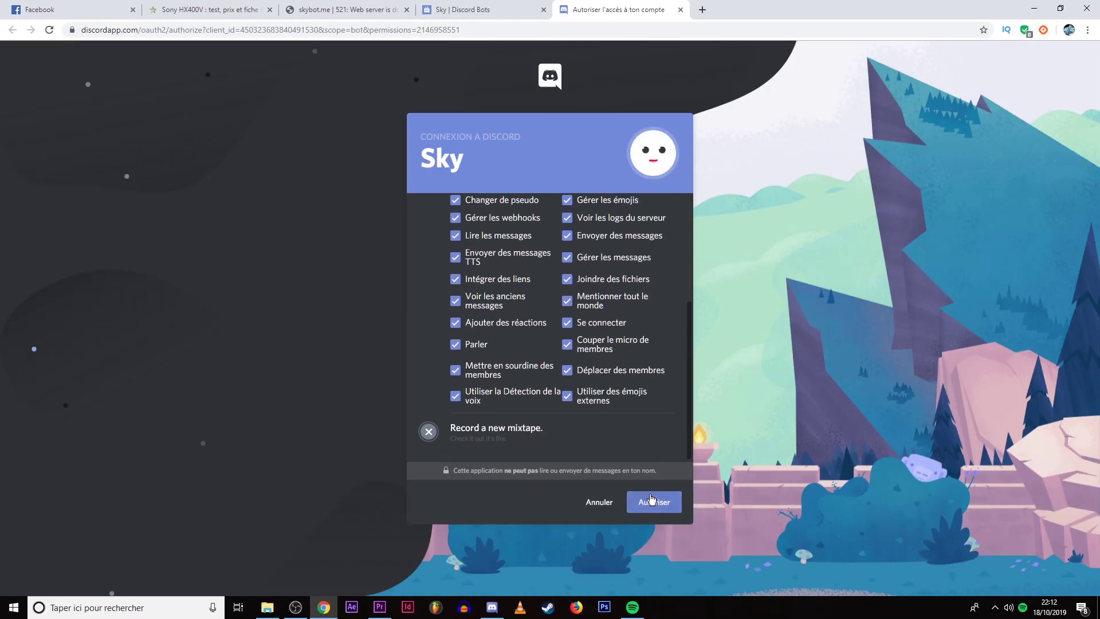
left_click(651, 501)
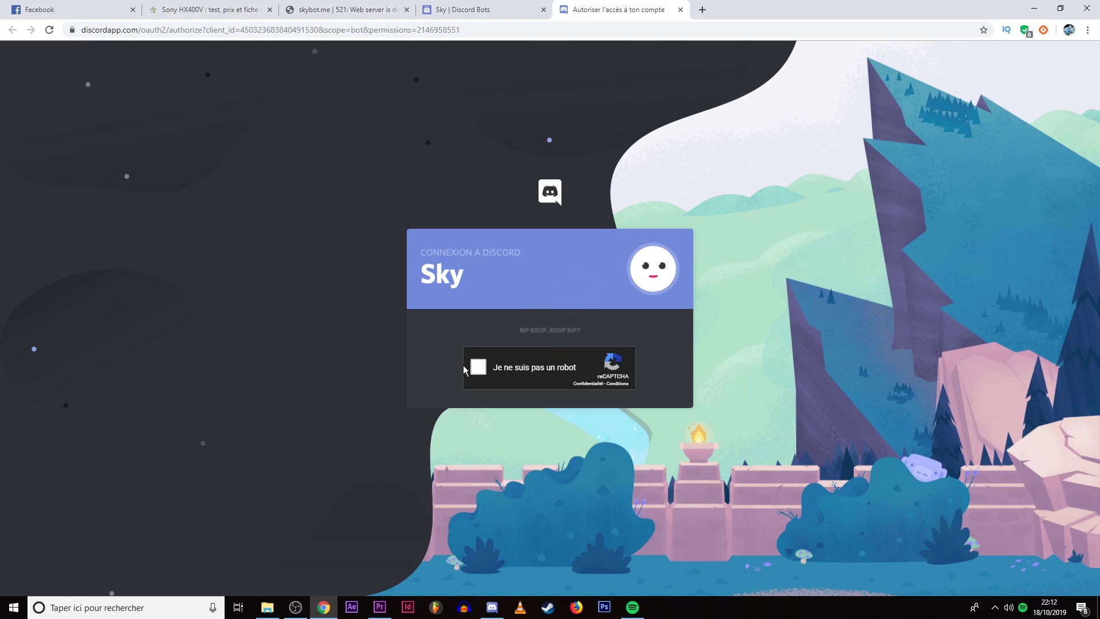
left_click(477, 366)
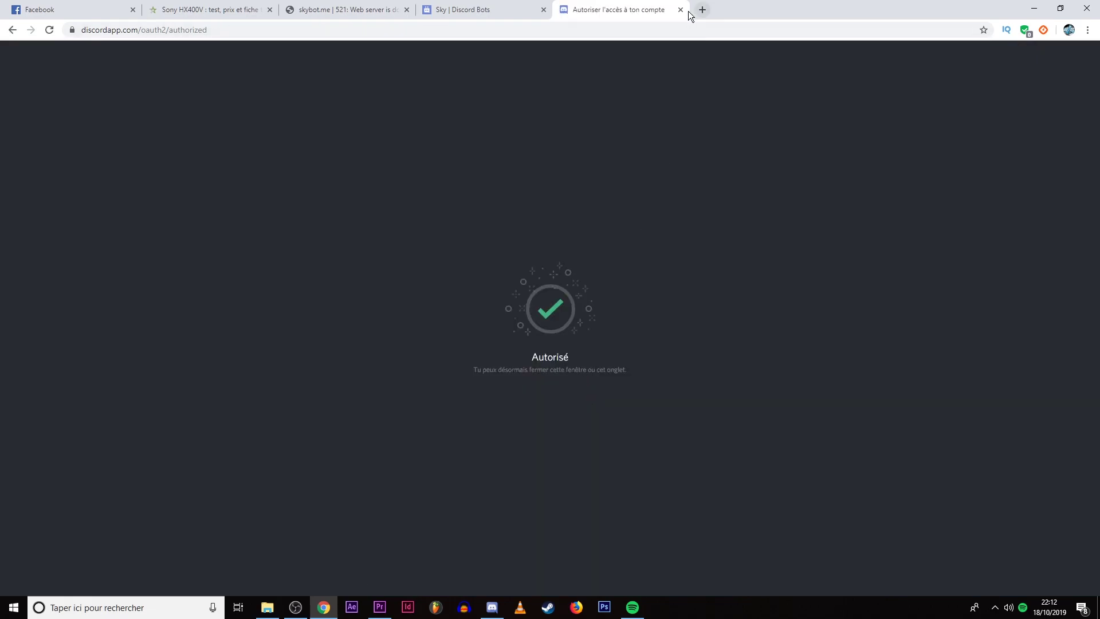
left_click(681, 10)
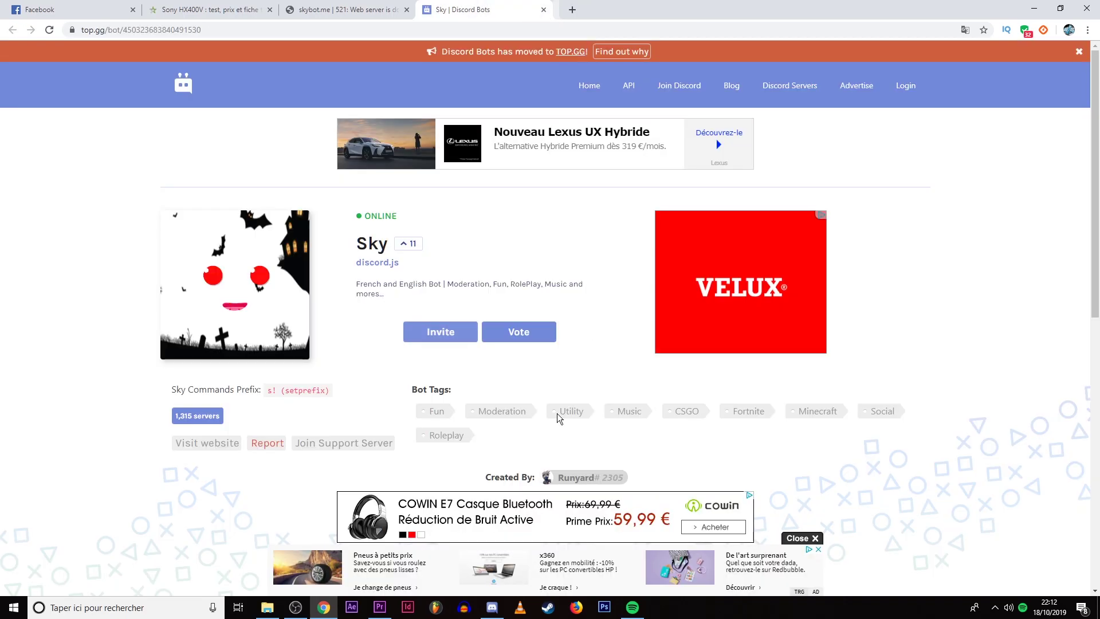
Switch to Discord and choose ICI so Sky posts its help page in the channel, viewing it from the beginning.
left_click(492, 607)
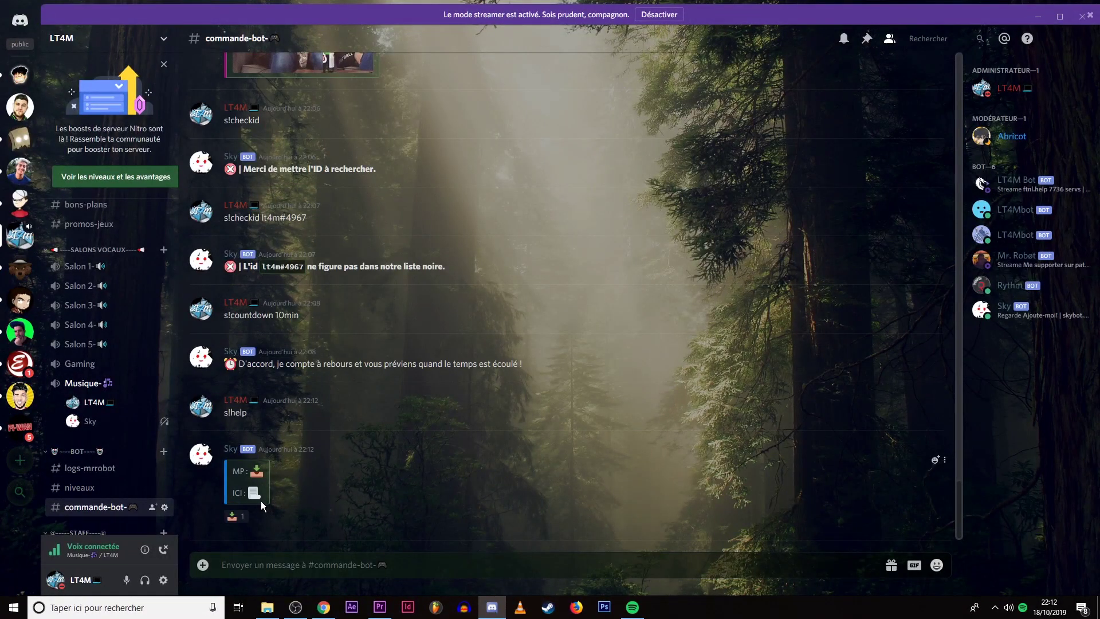
left_click(261, 518)
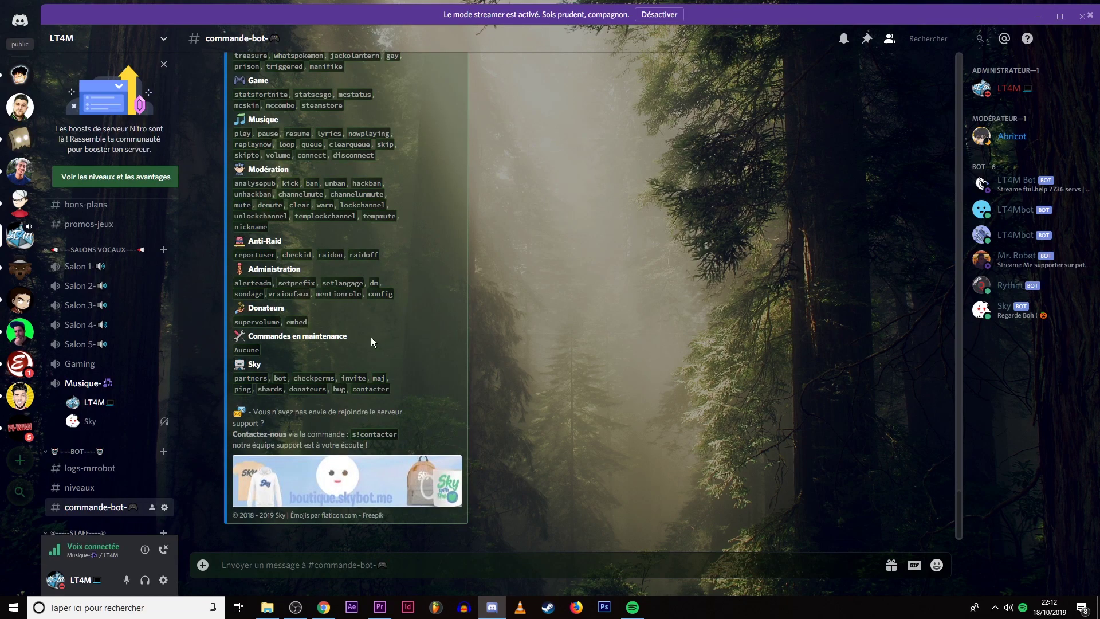
scroll(370, 338, "up", 15)
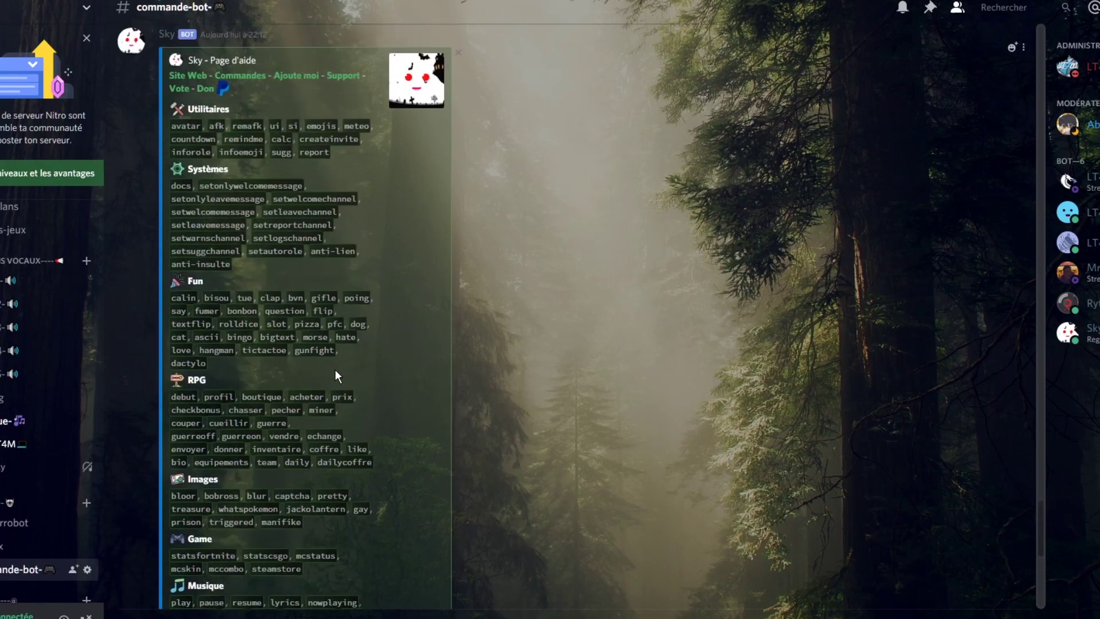
Open the Commandes link in Sky's help page and accept going to skybot.me/commandes.
scroll(336, 375, "up", 3)
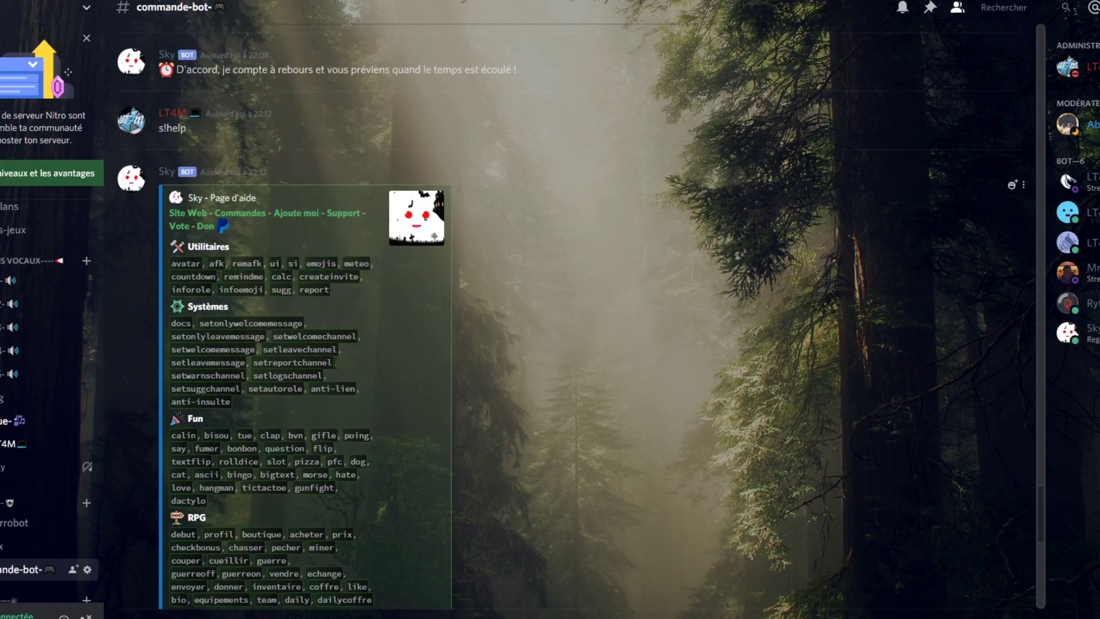
left_click(252, 217)
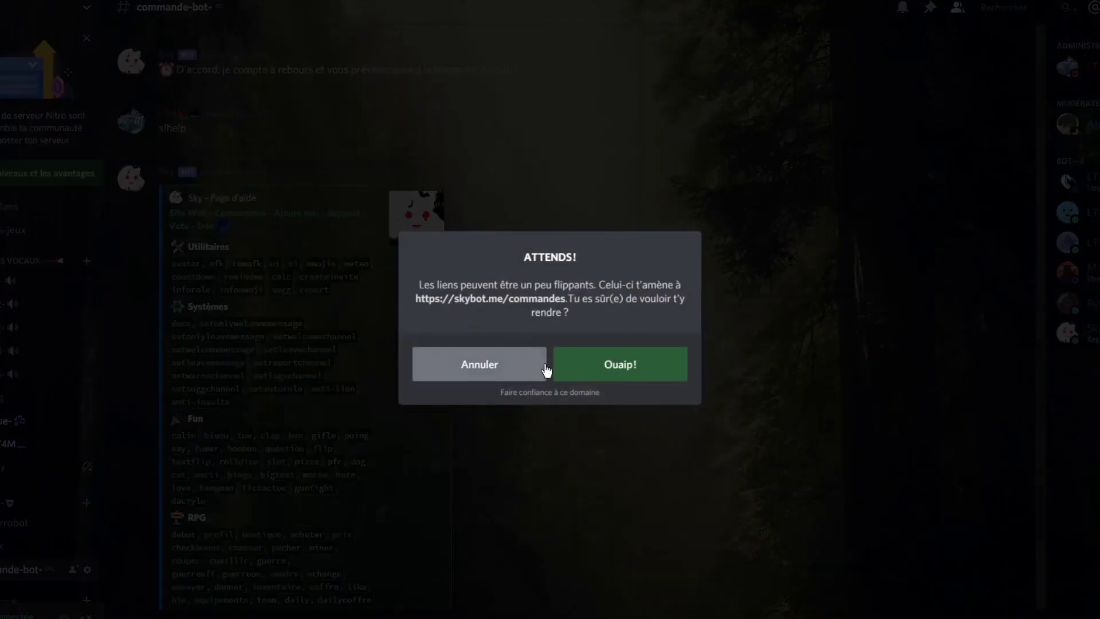
left_click(622, 376)
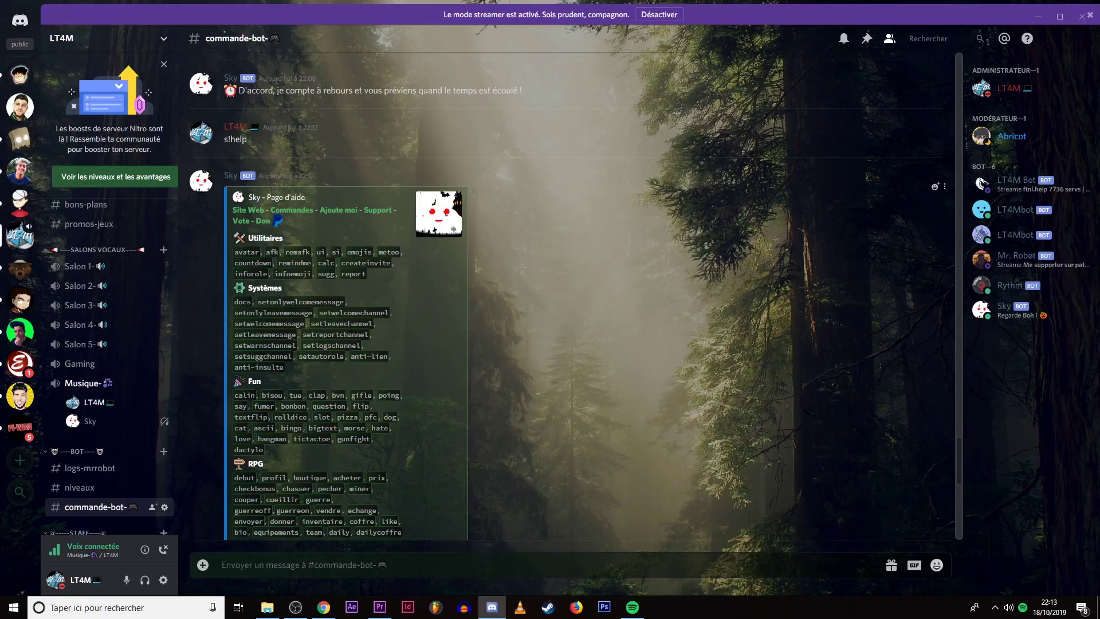
Request the weather for Angers from the bot with s!meteo angers.
scroll(349, 316, "down", 1)
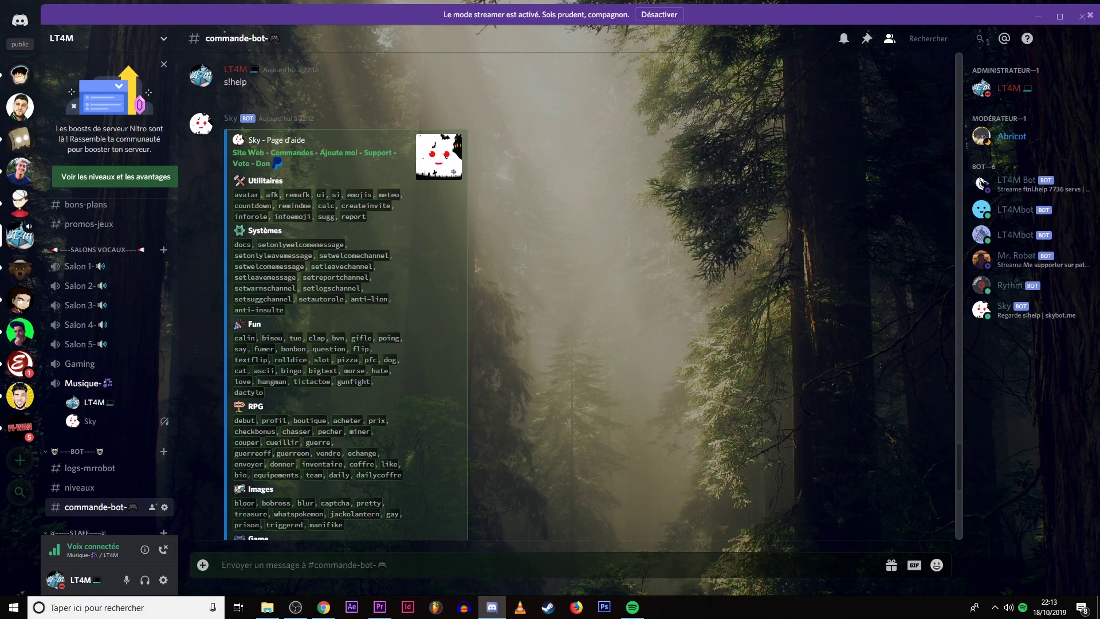
type("s!")
type("meteo zn")
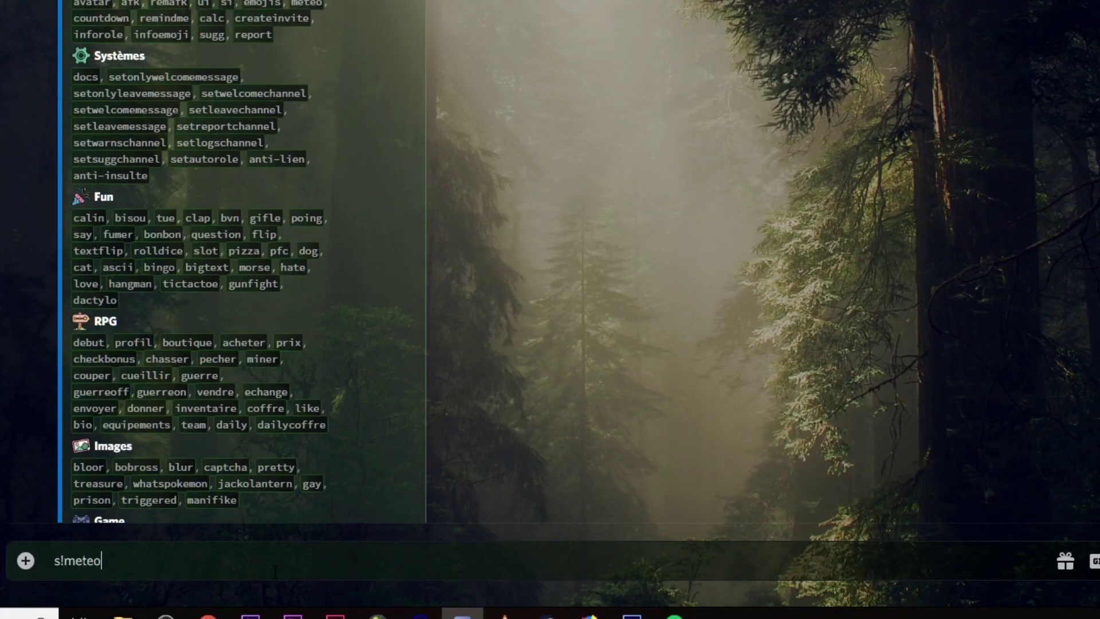
key("BackSpace")
key("BackSpace")
type("angers")
key("Return")
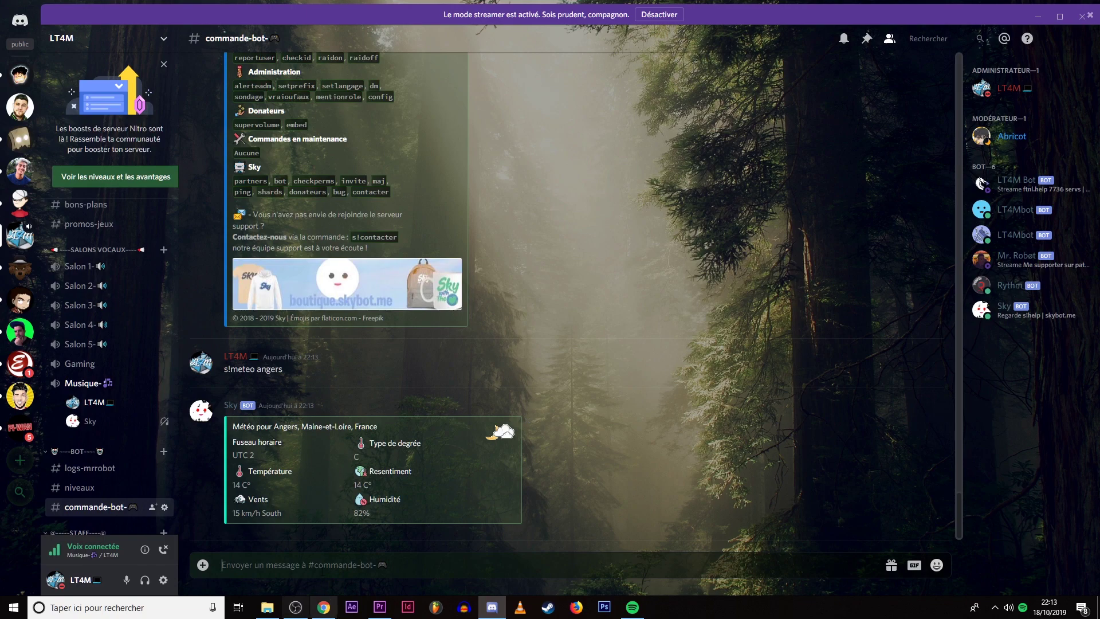
Check the account's own Discord tag against the bot's blacklist with the s!checkid command.
type("s!")
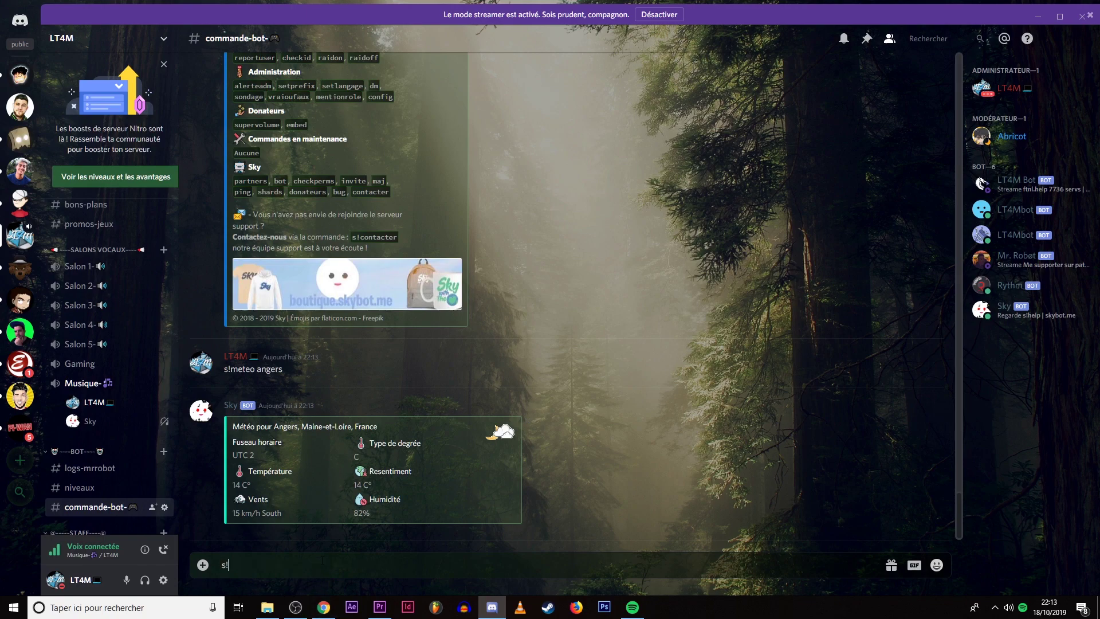
scroll(386, 377, "up", 4)
type("chekcid")
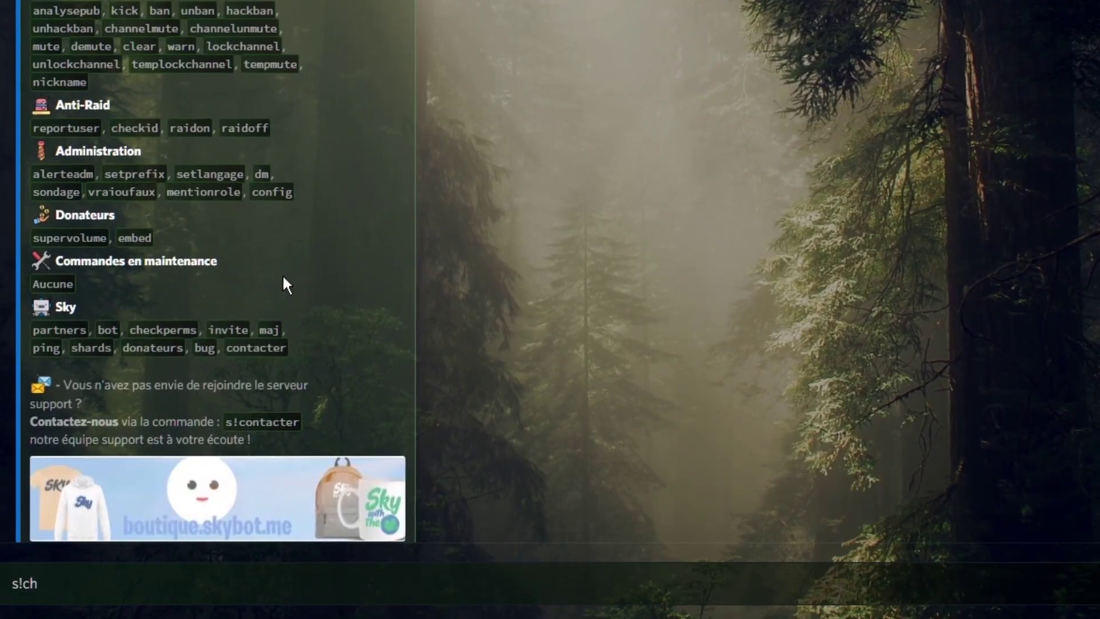
key("BackSpace")
key("BackSpace")
key("BackSpace")
key("BackSpace")
type("ck")
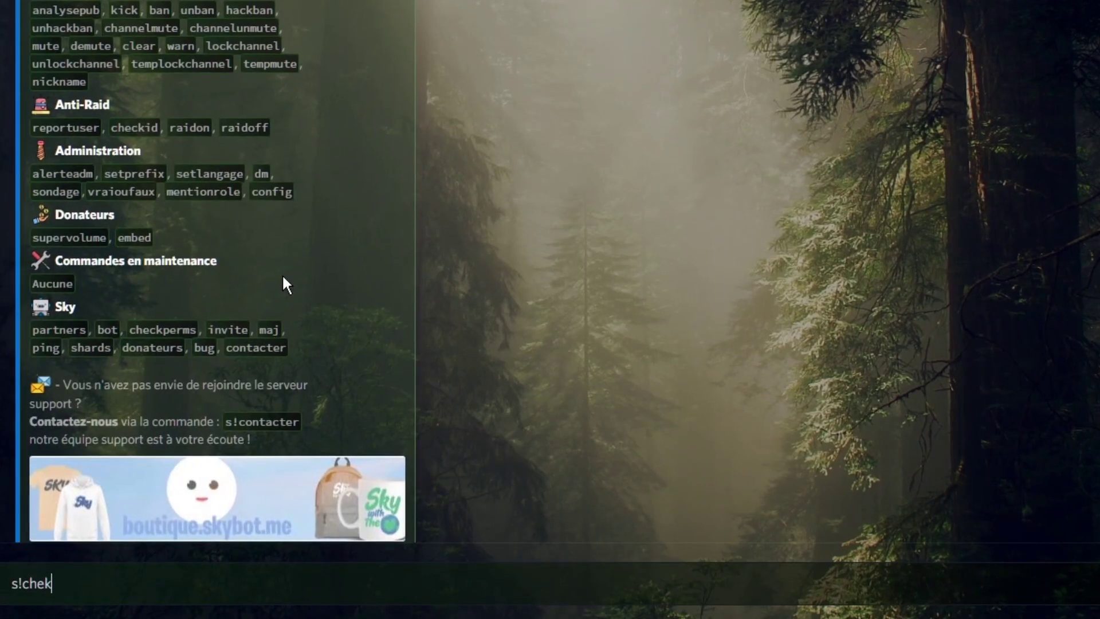
type("id lt4m#4967")
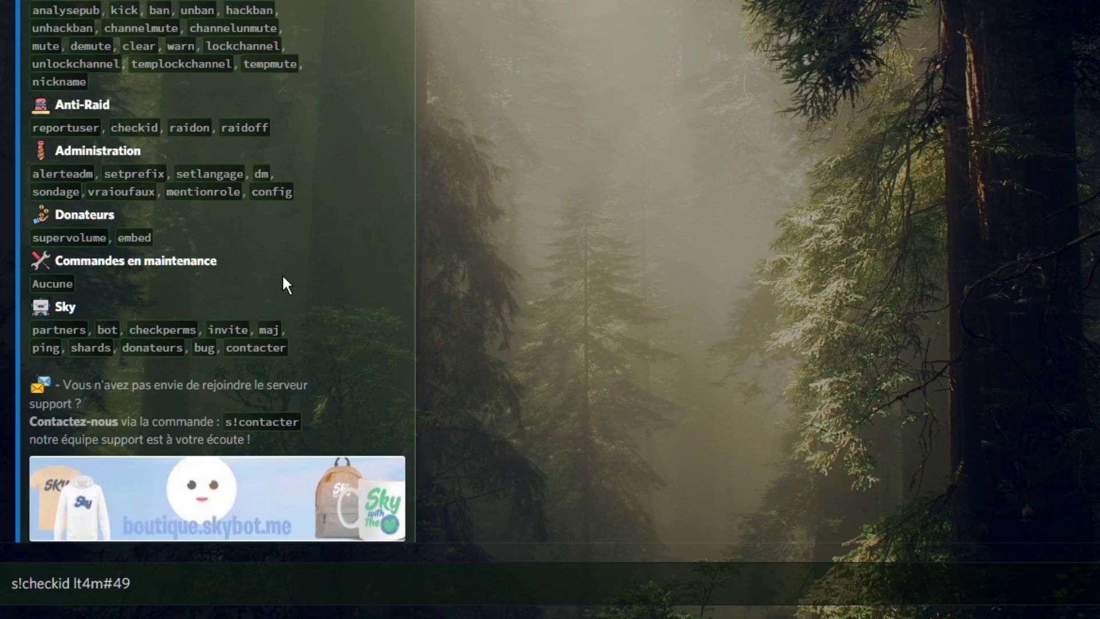
key("Return")
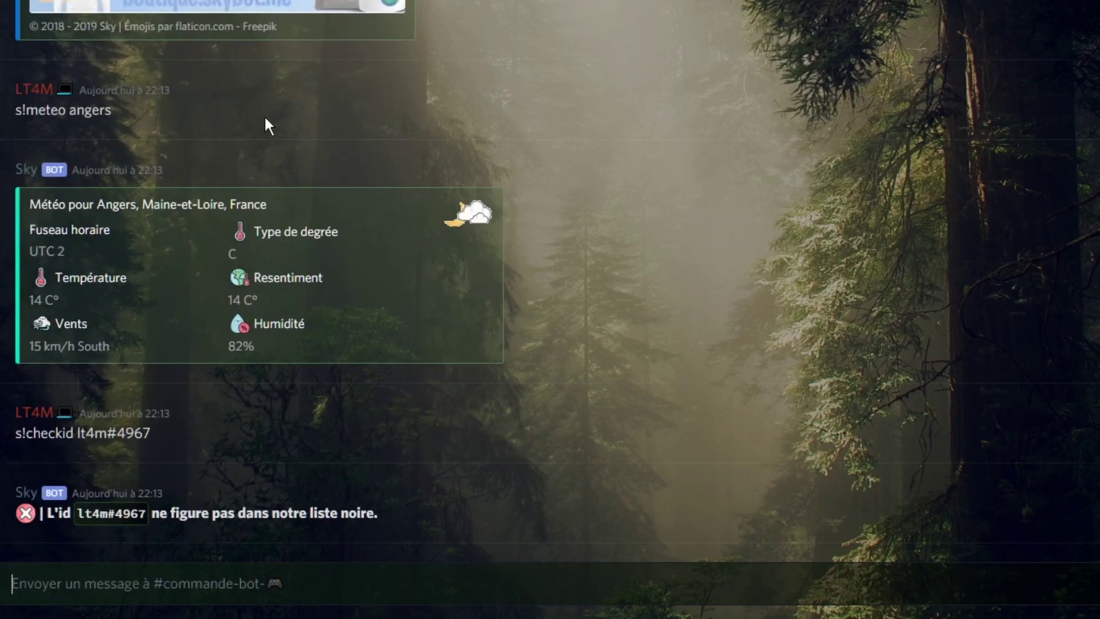
Find the Anti-Raid commands in Sky's help page and send s!raidon to lock the server's channels.
scroll(277, 172, "up", 2)
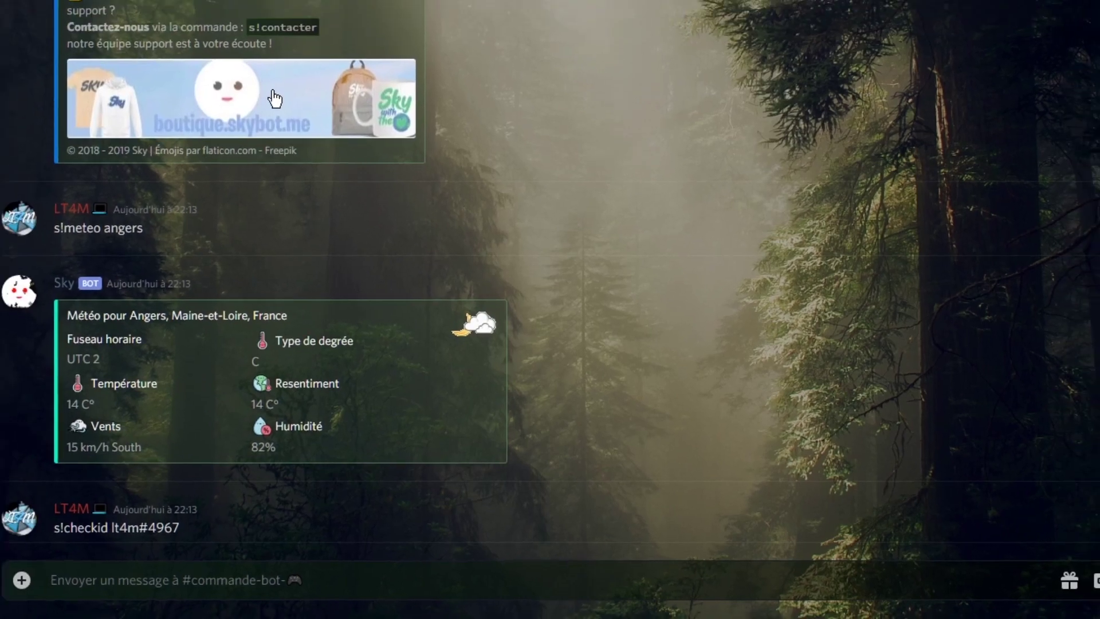
scroll(385, 287, "up", 5)
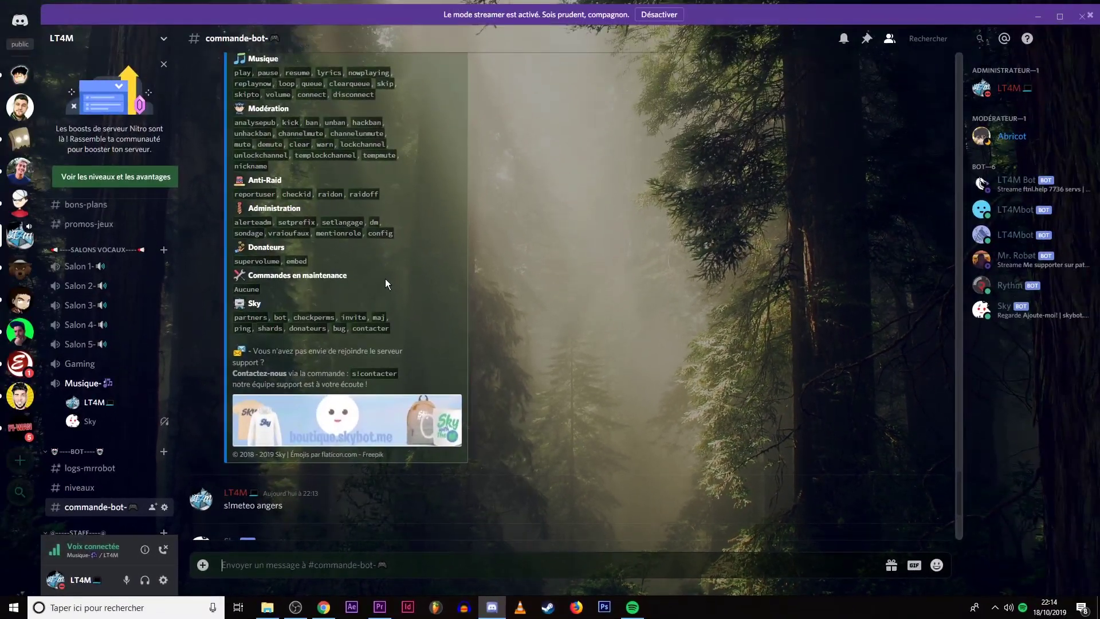
scroll(385, 306, "down", 2)
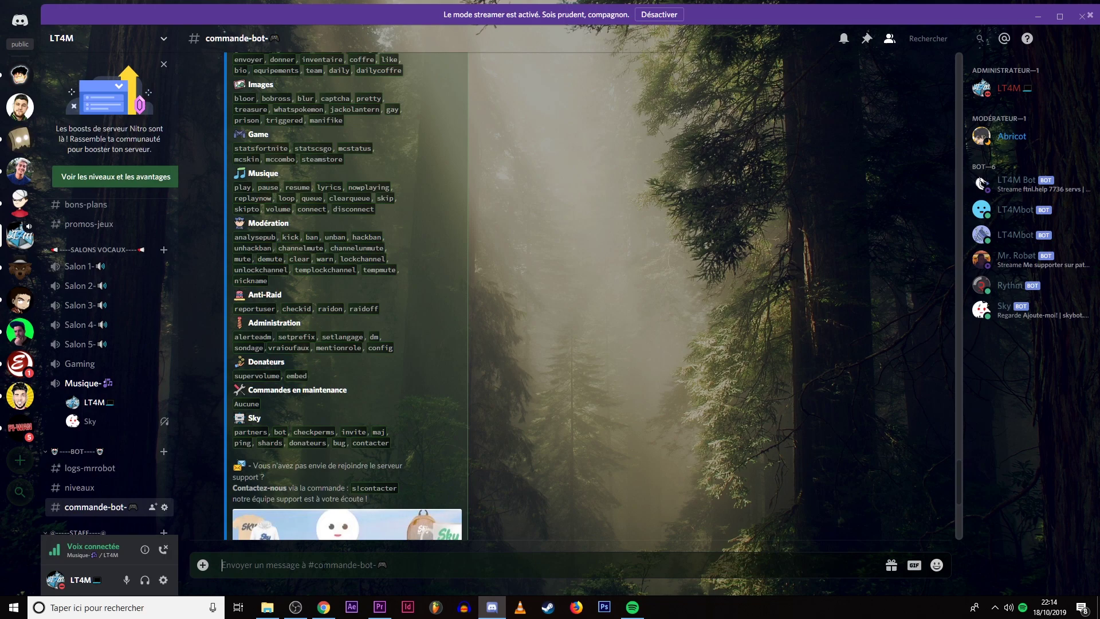
type("s!")
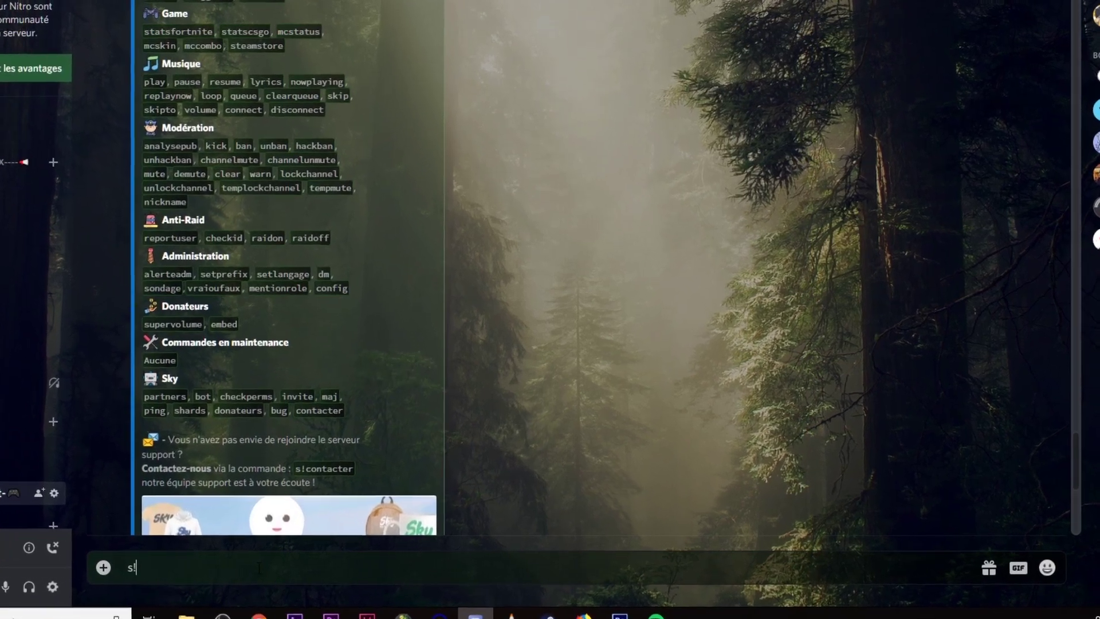
type("ra")
key("BackSpace")
key("BackSpace")
type("raido")
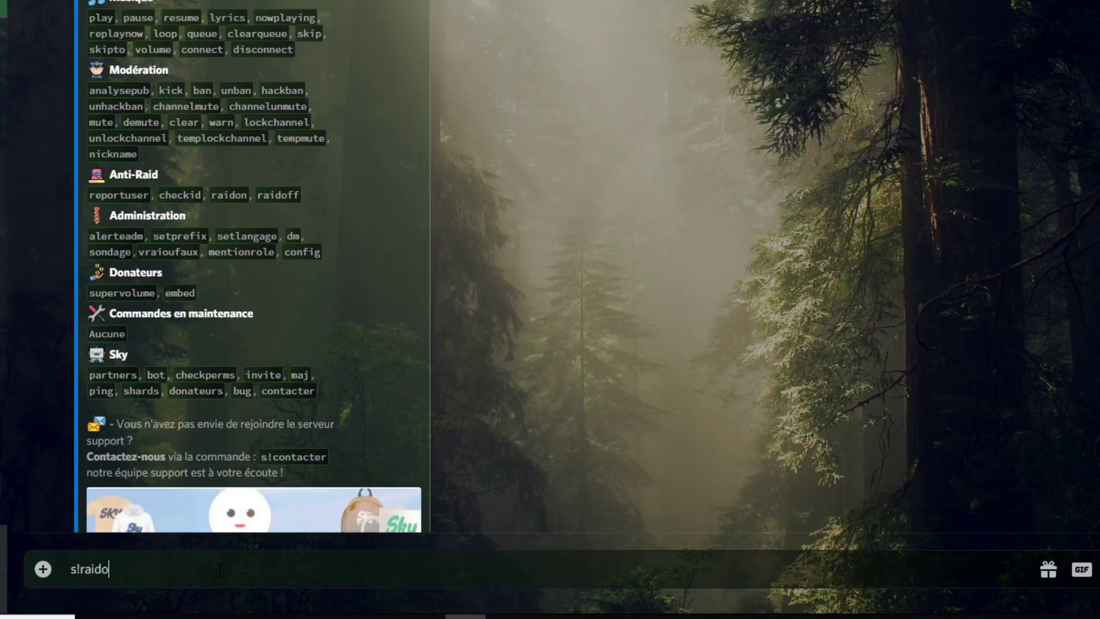
type("n")
key("Return")
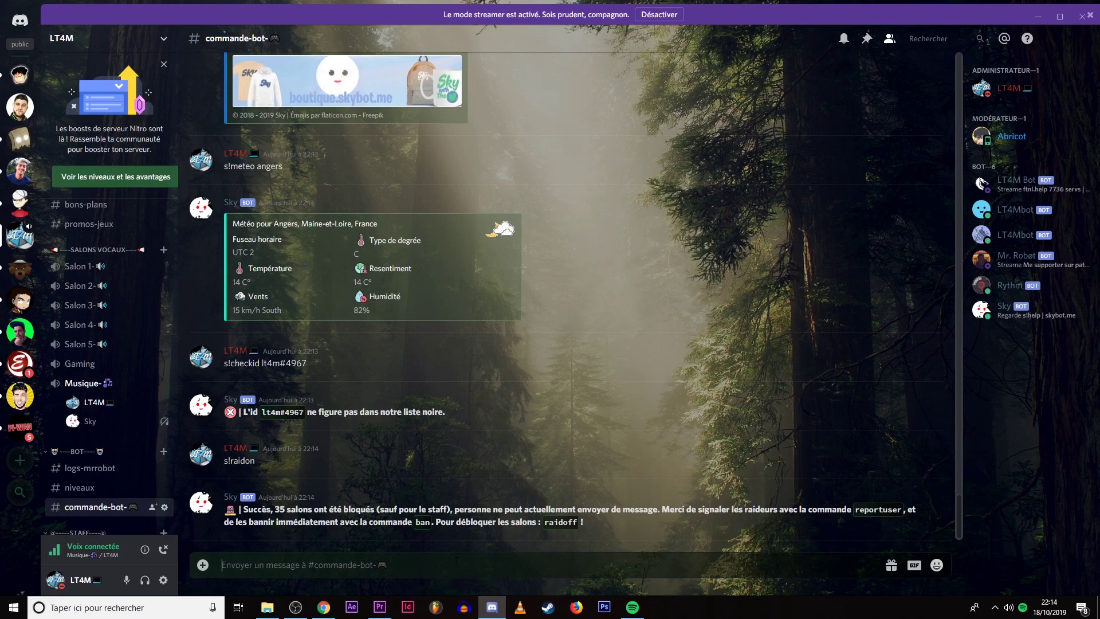
Send s!raidoff and answer oui to the bot's confirmation request to unlock the channels.
type("s!ra")
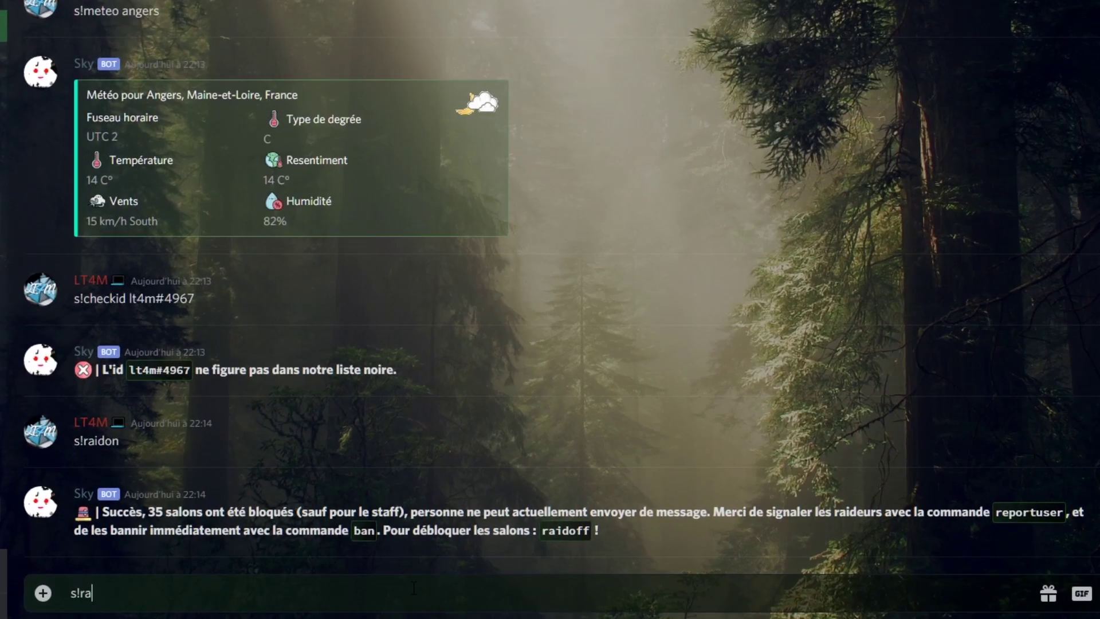
type("idoff")
key("Return")
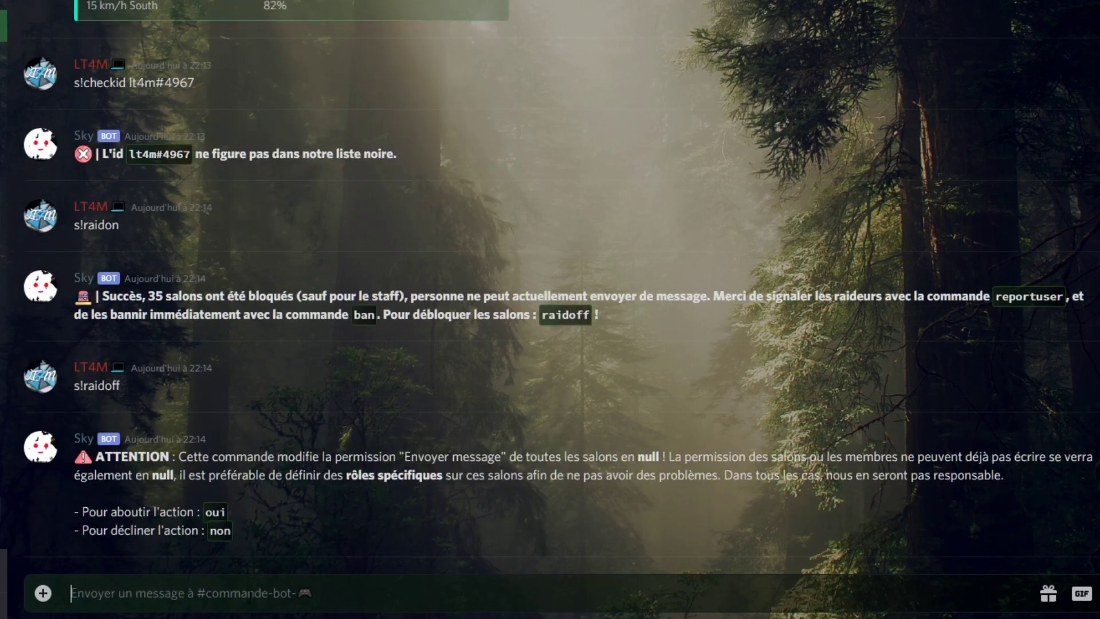
type("oui")
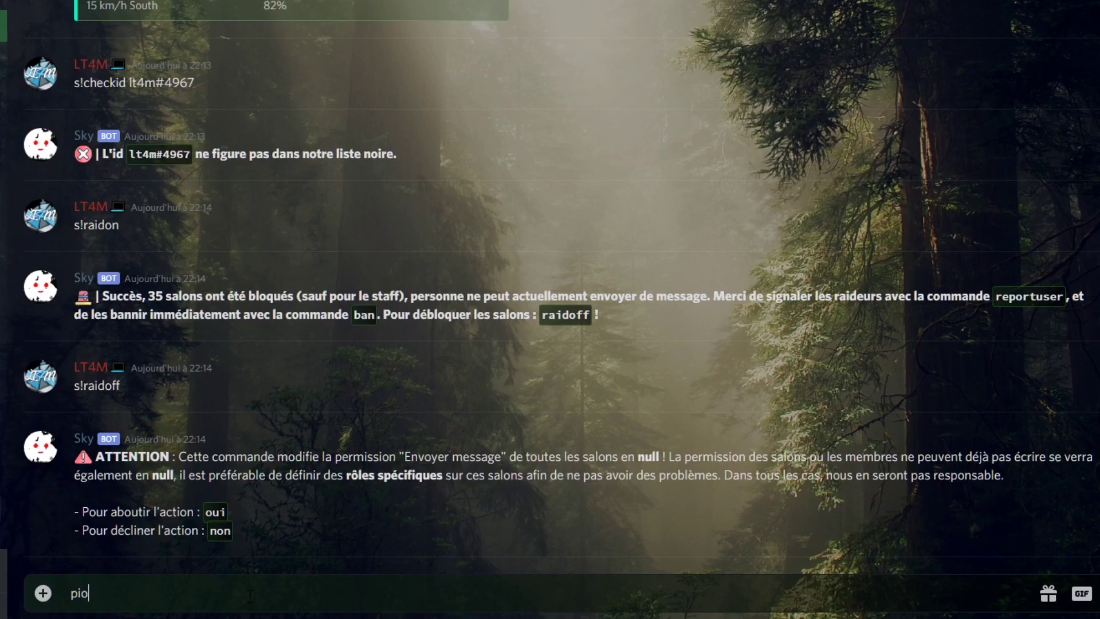
key("BackSpace")
key("BackSpace")
key("BackSpace")
type("oui")
key("Return")
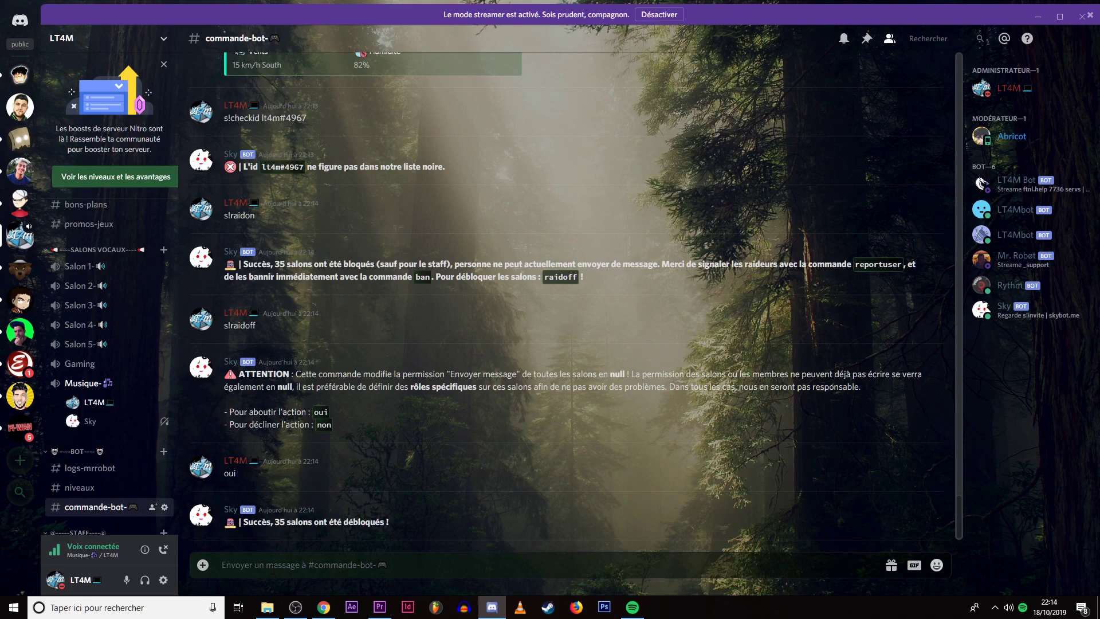
Resume the bot's music with s!resume, and pause it again with s!pause.
type("s!r")
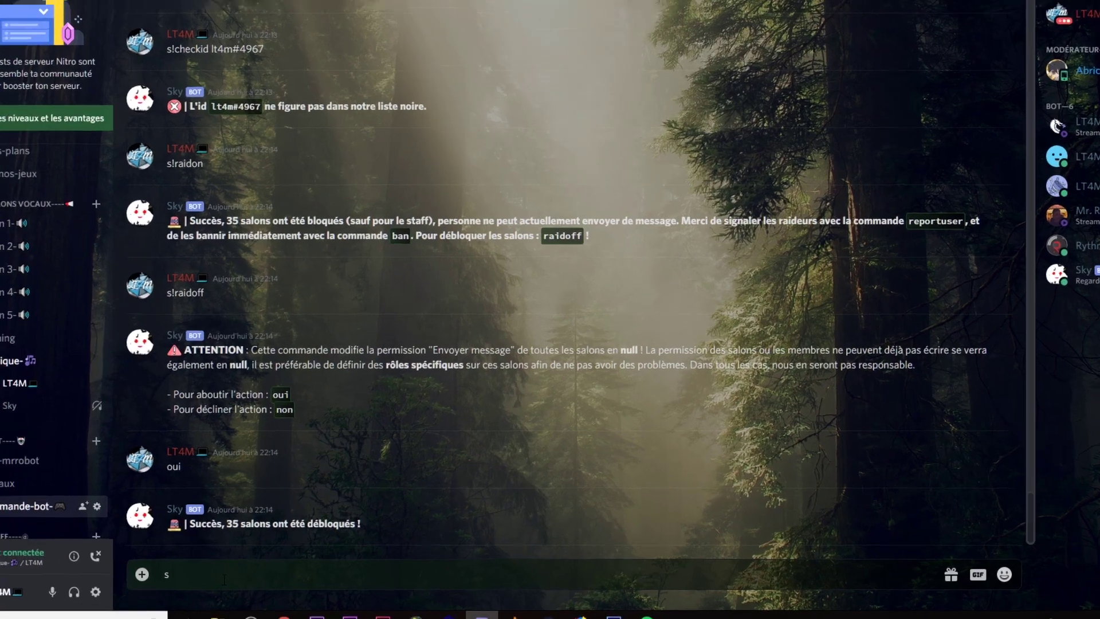
type("esume")
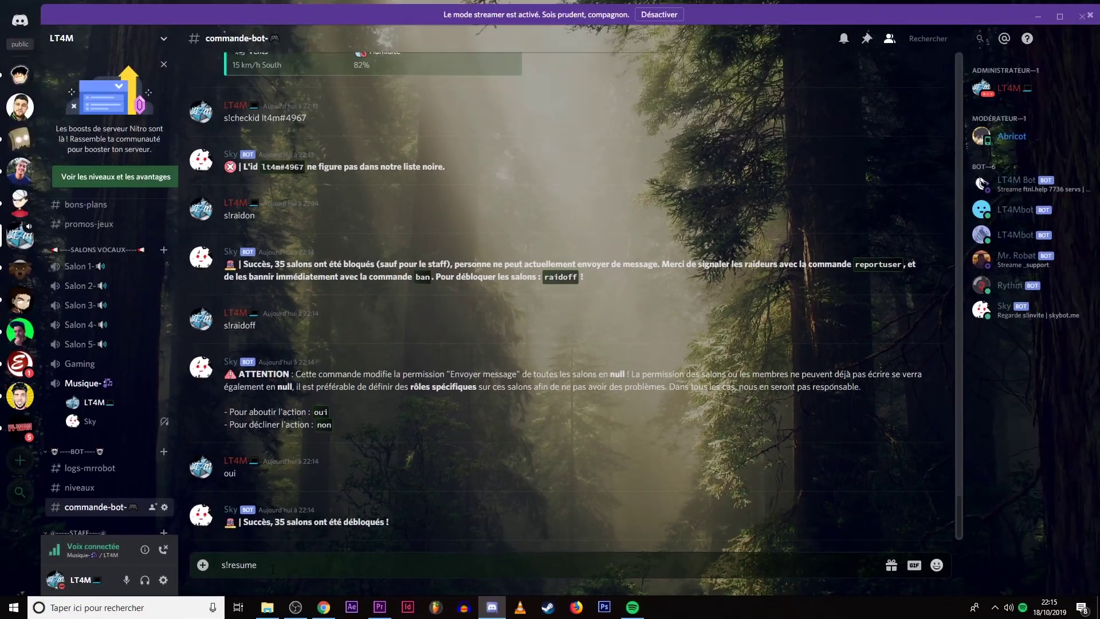
key("Return")
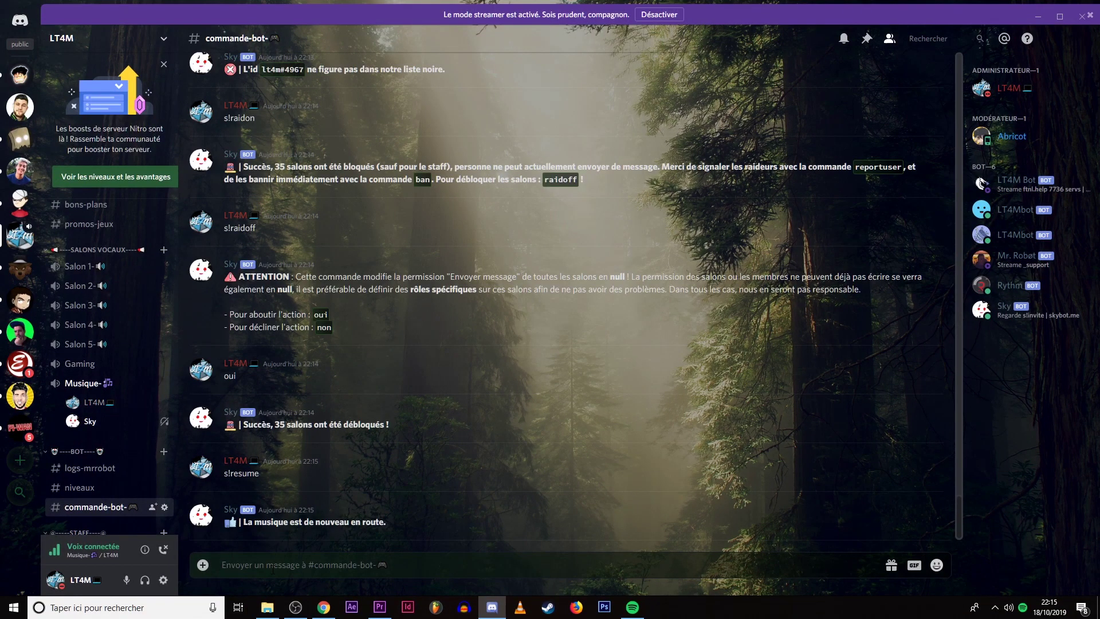
type("s!pause")
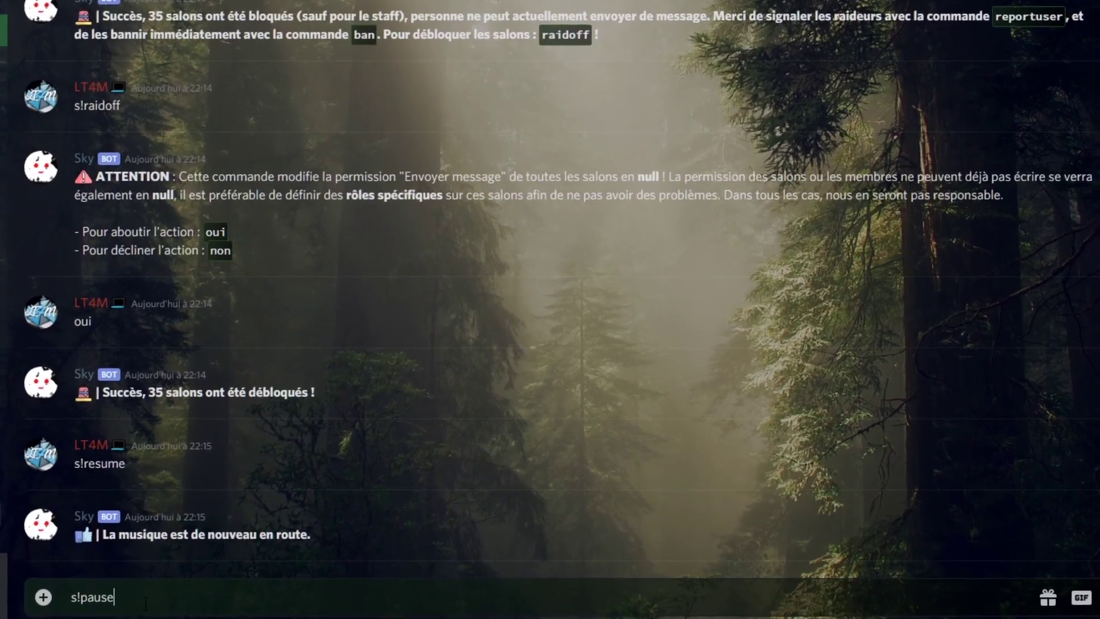
key("Return")
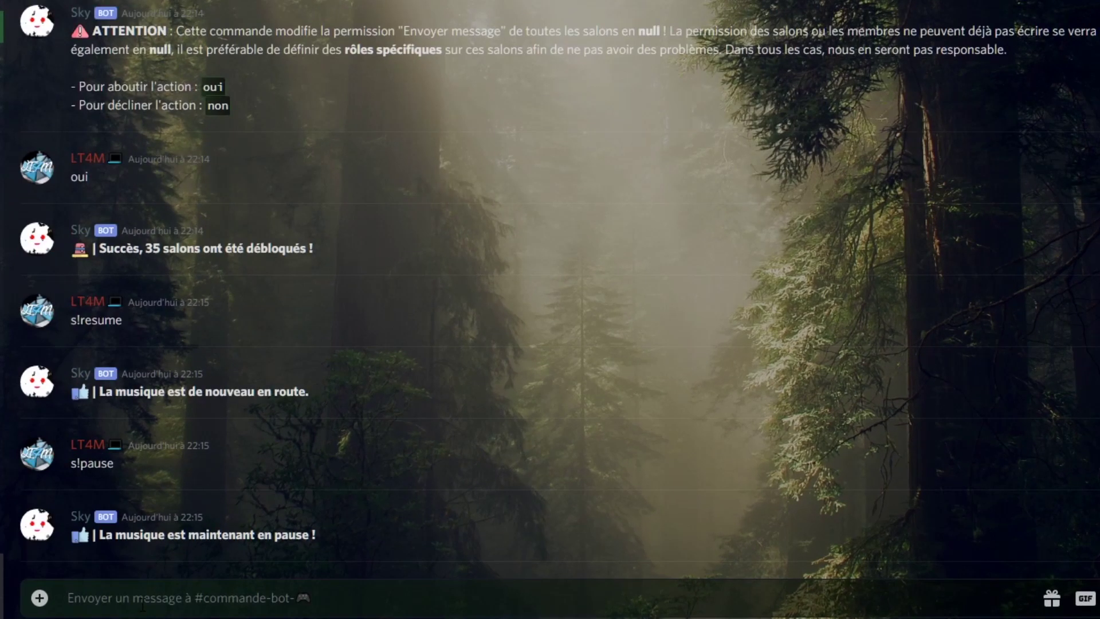
Request a song from the bot with s!play niviro the returns and choose result 1 to add it to the queue.
type("s!play")
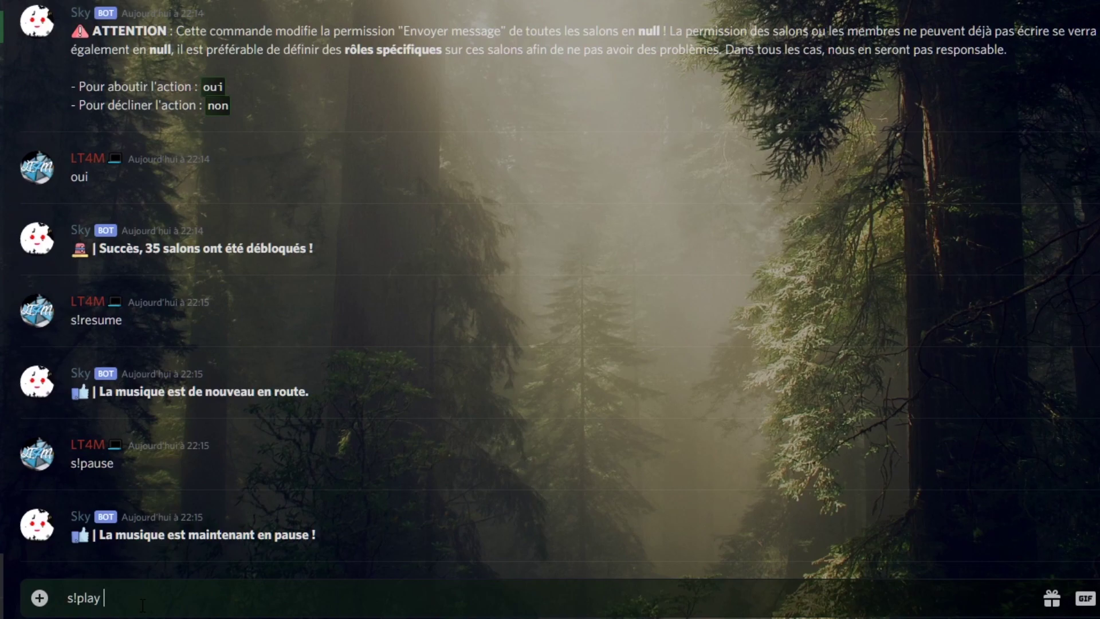
type(" niviro the reut")
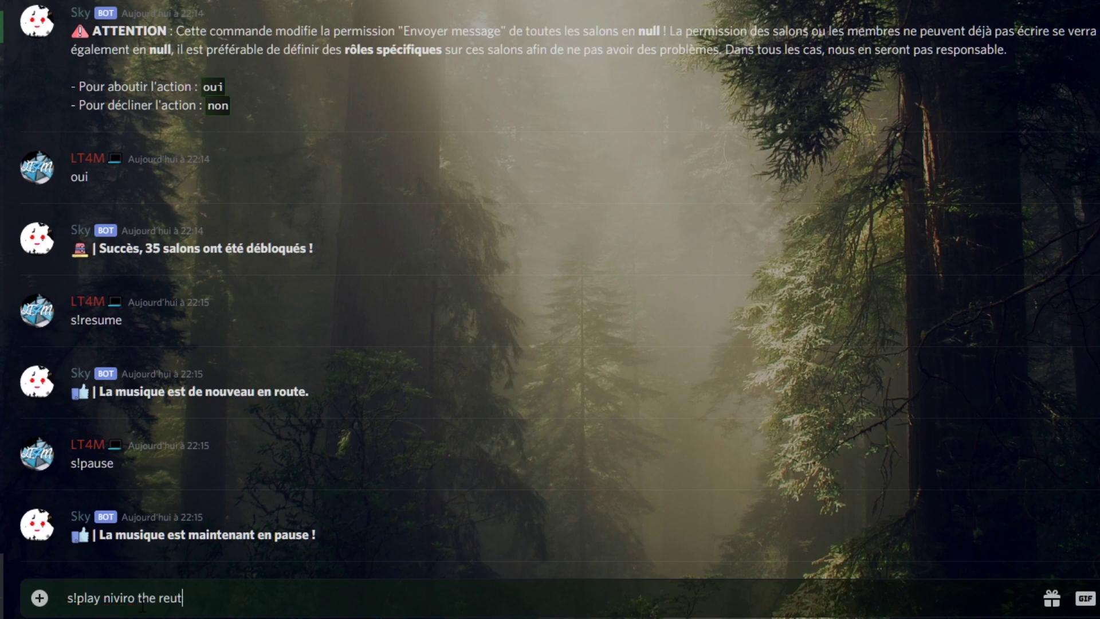
key("BackSpace")
key("BackSpace")
type("tuirn")
key("BackSpace")
key("BackSpace")
key("BackSpace")
type("rns")
key("Return")
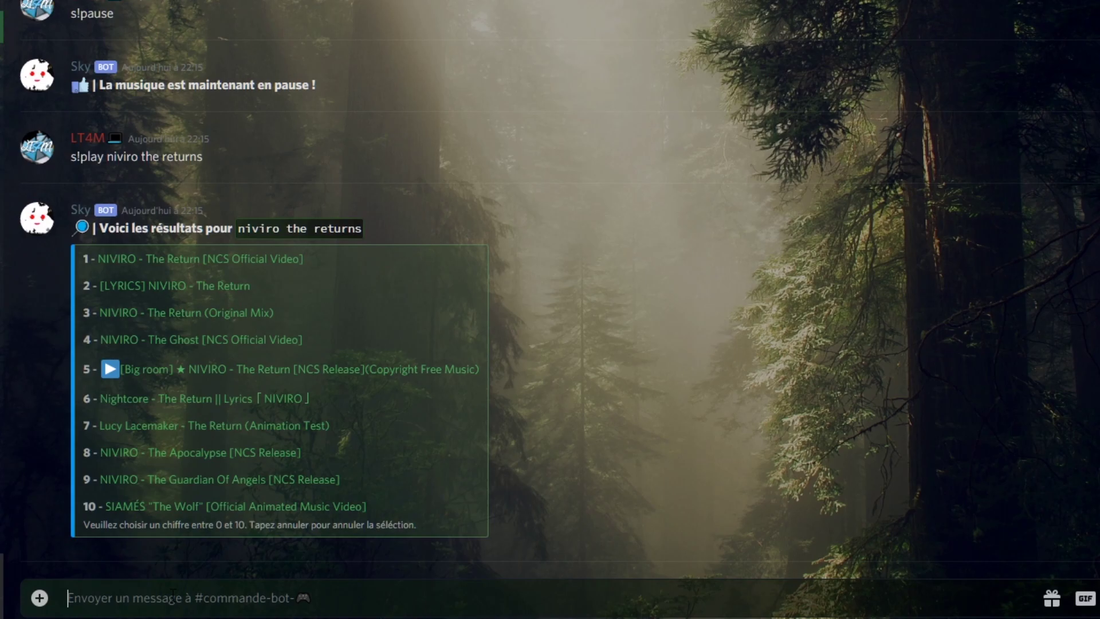
type("1")
key("Return")
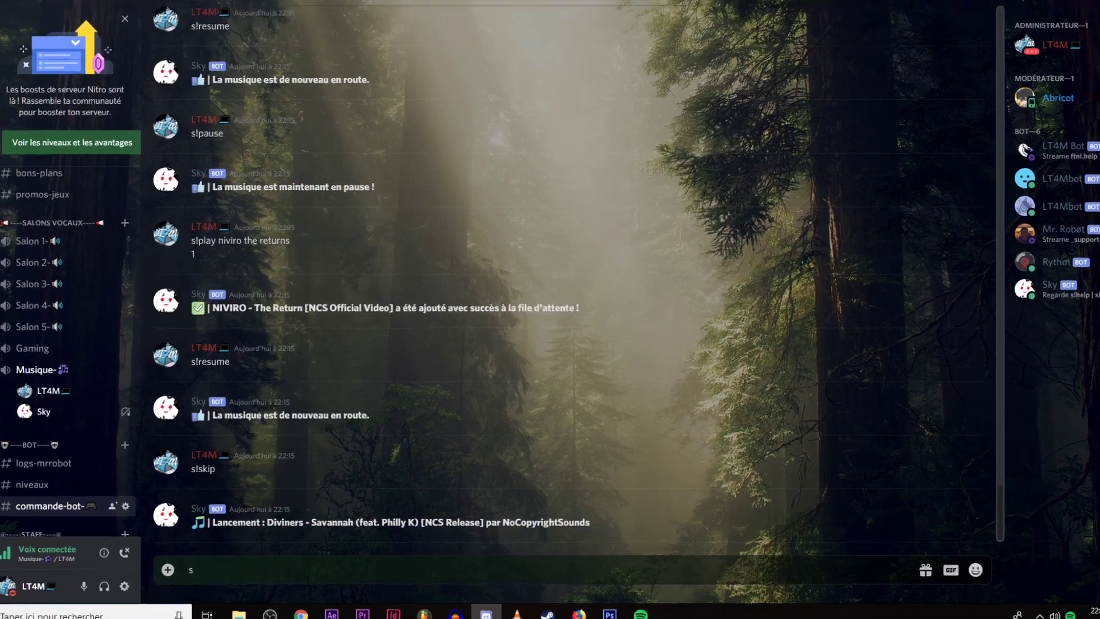
Skip the current track with s!skip and send s!disconnect to make the bot leave the voice channel.
type("s!skip")
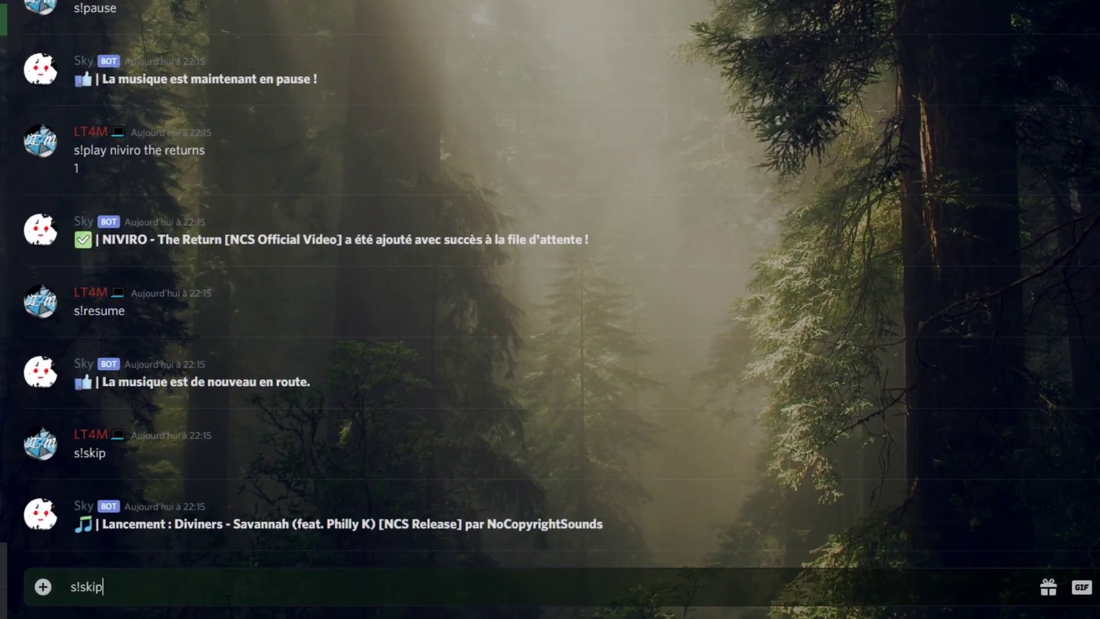
key("Return")
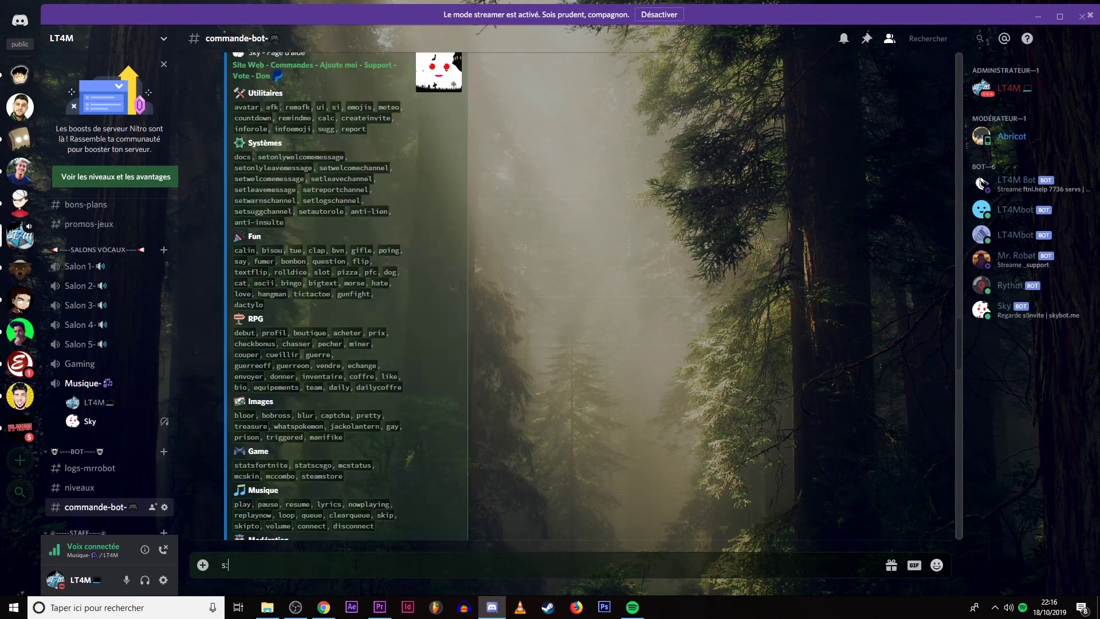
type("!disconnect")
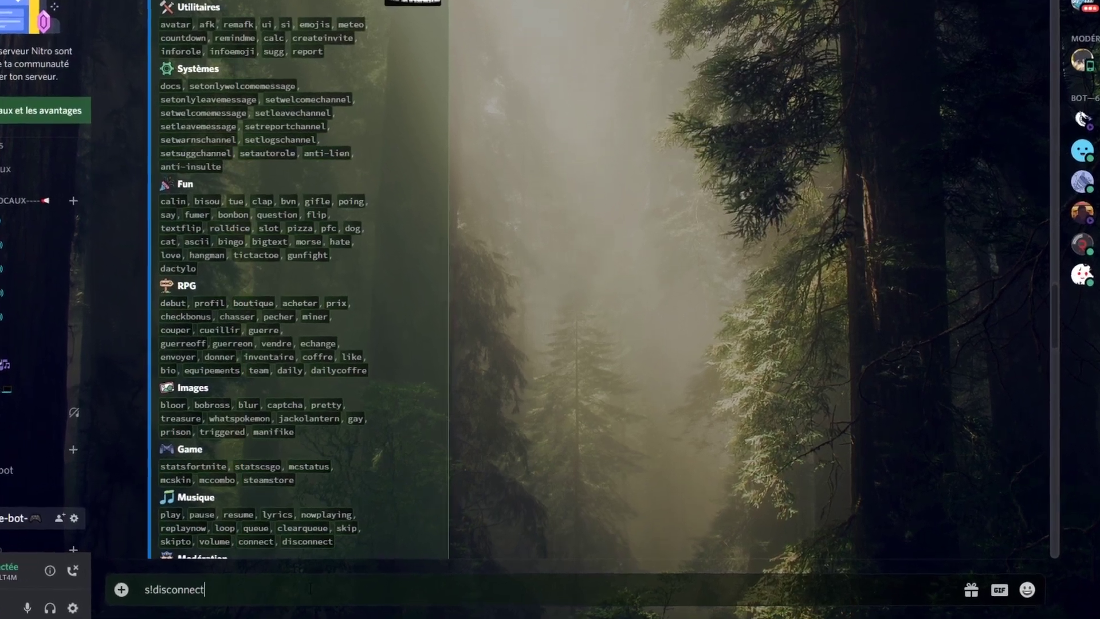
key("Return")
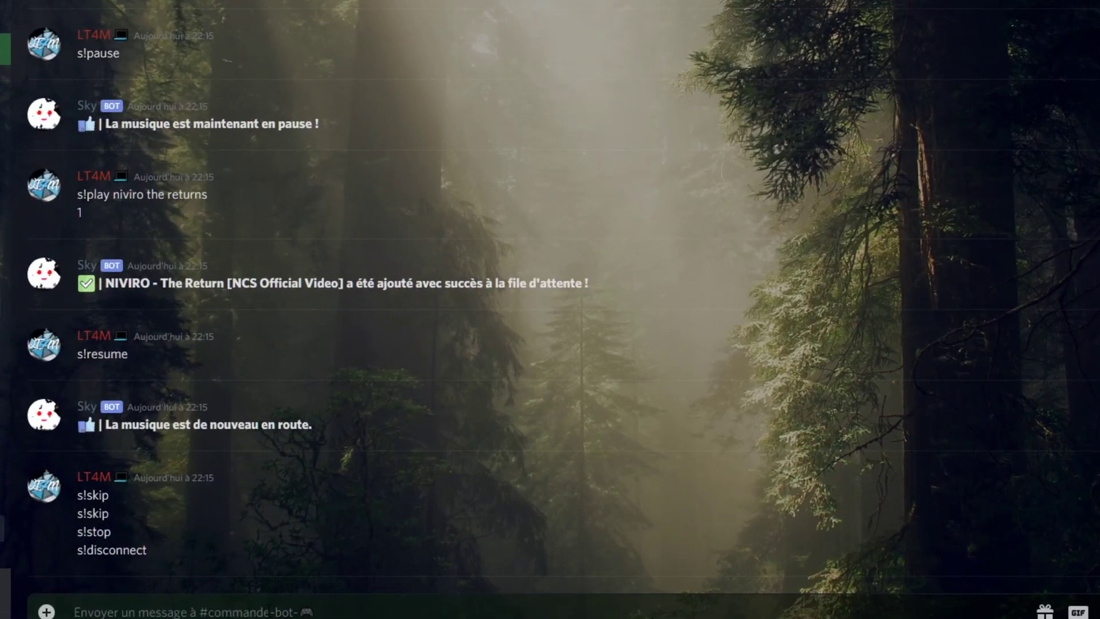